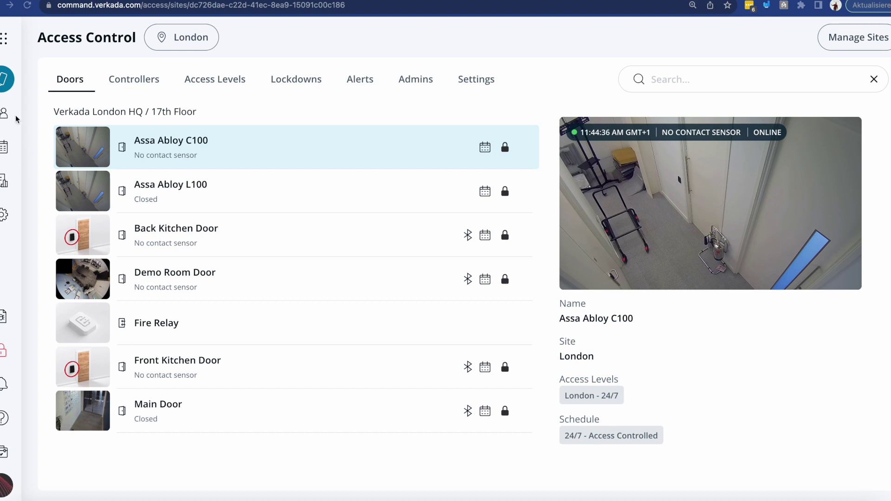
Expand the navigation sidebar while viewing the London site's Access Control doors
mouse_move(7, 122)
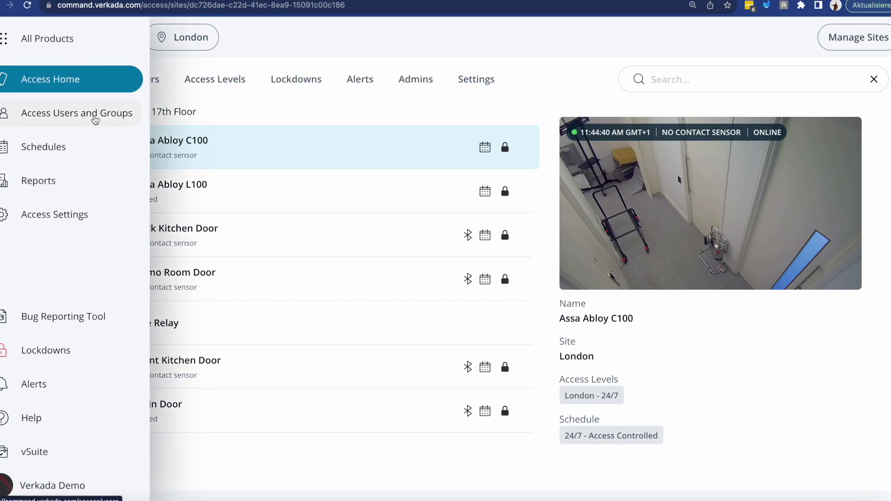
Go to Access Users and Groups and open the searched user's detail page
click(95, 121)
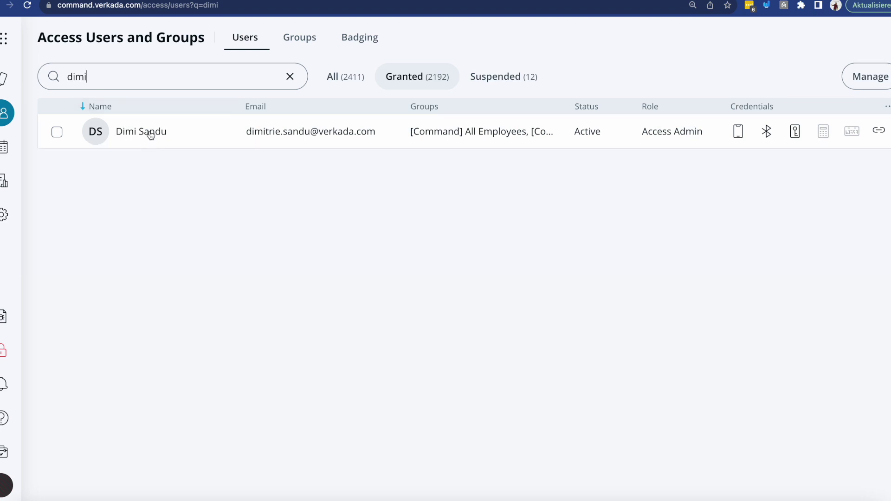
click(150, 133)
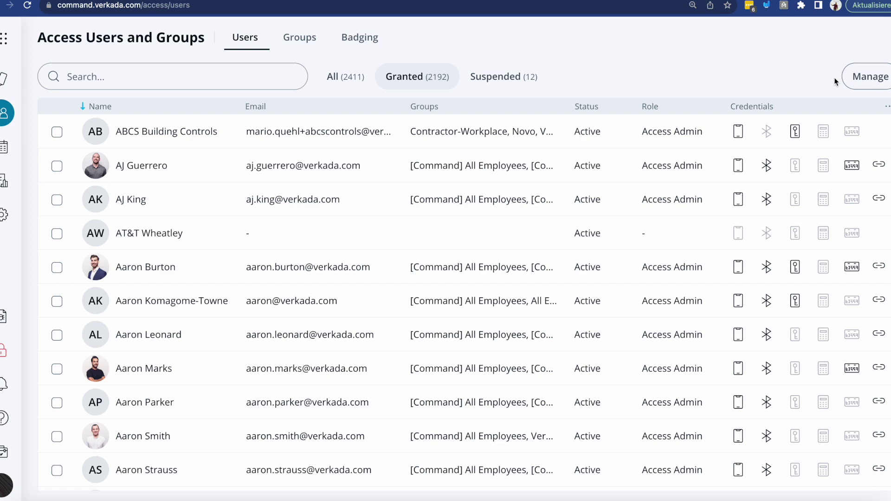
Add a new user with first and last name 'Test' via Manage > Add User
click(871, 86)
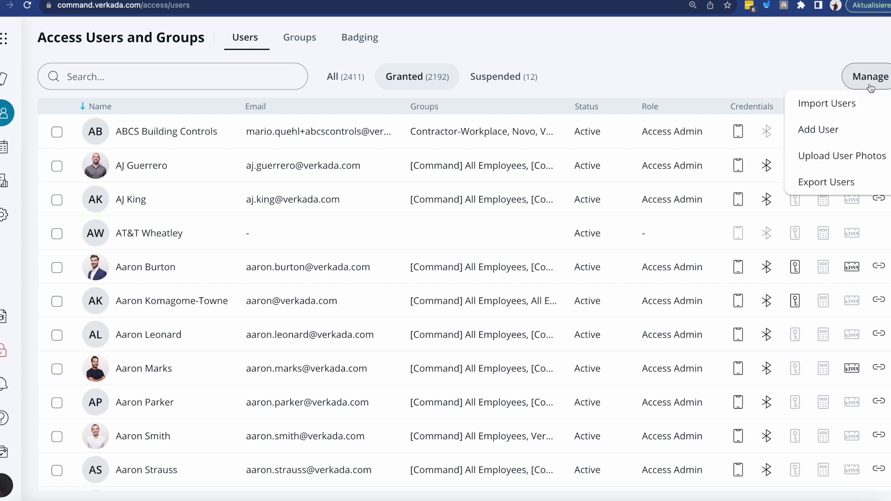
click(859, 130)
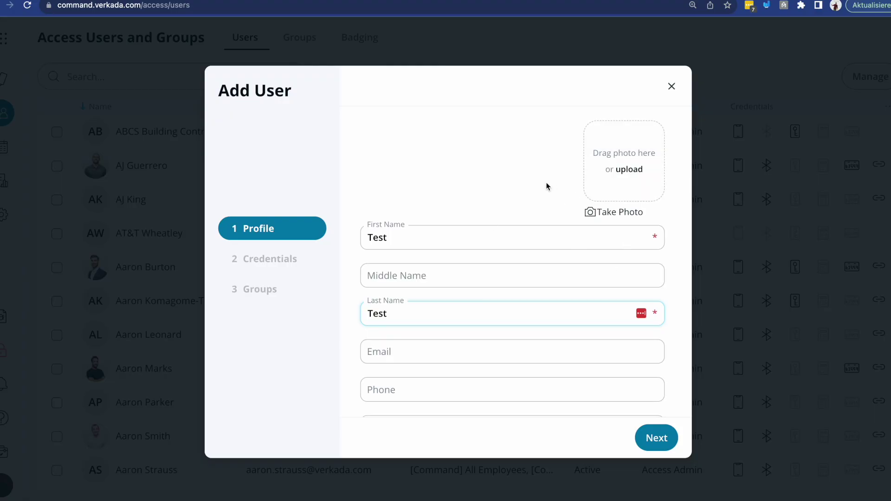
scroll(539, 187, down, 3)
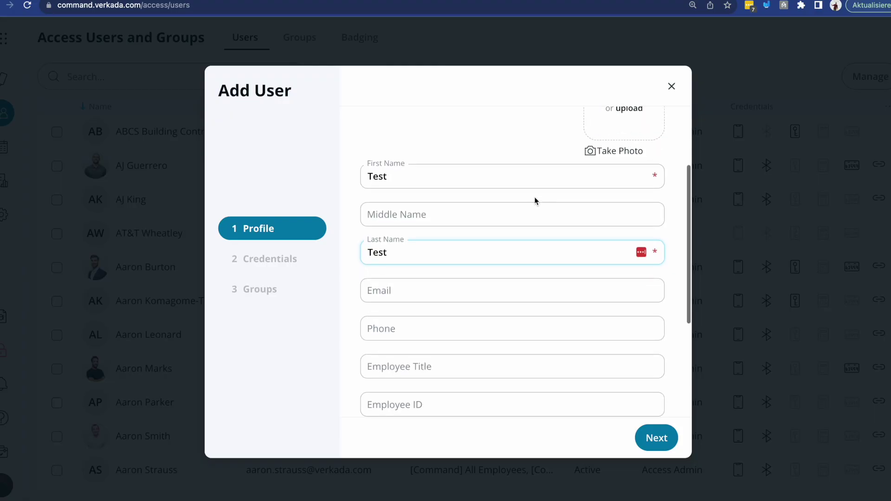
key(Tab)
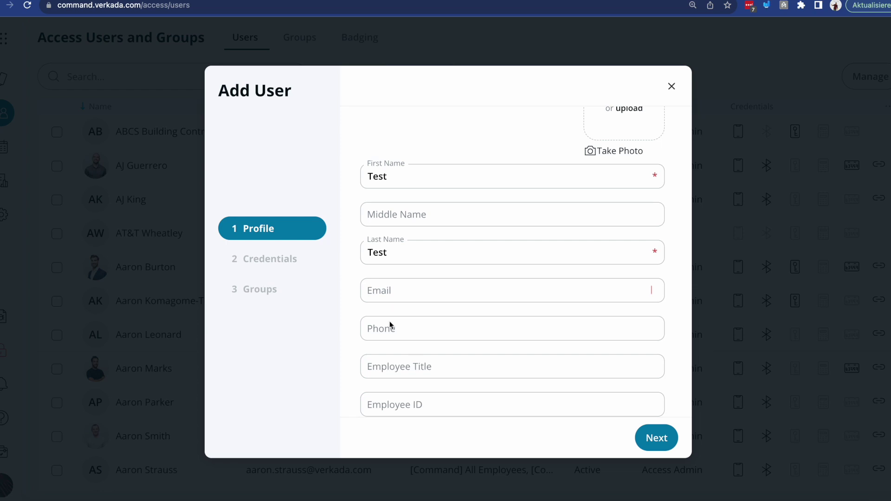
scroll(390, 325, down, 5)
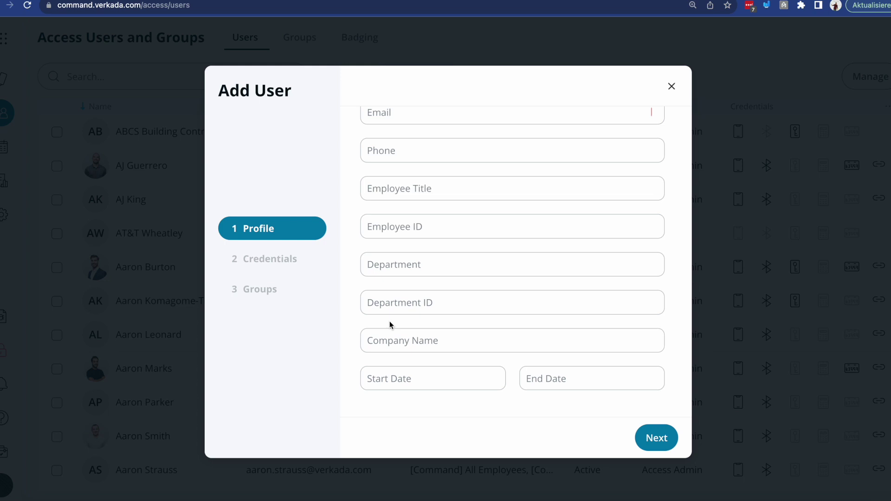
click(658, 438)
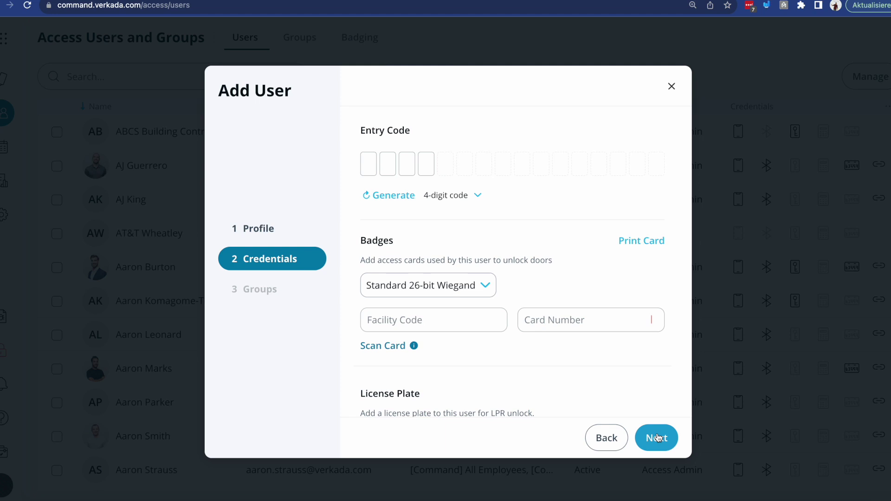
Keep Standard 26-bit Wiegand as the badge format and continue to group selection
scroll(481, 253, down, 2)
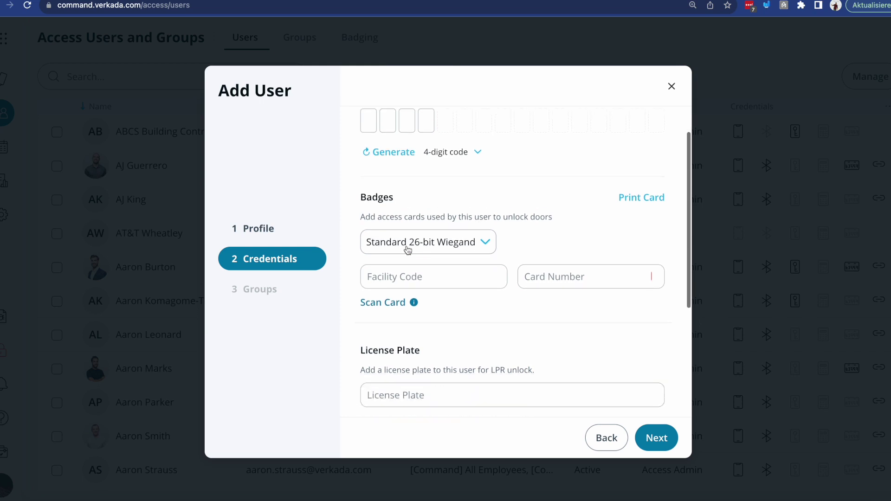
click(485, 248)
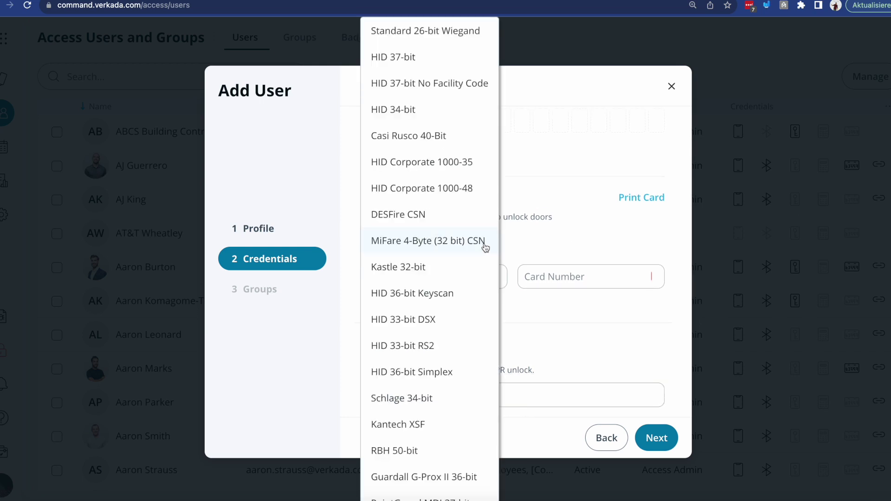
click(438, 29)
scroll(568, 274, up, 2)
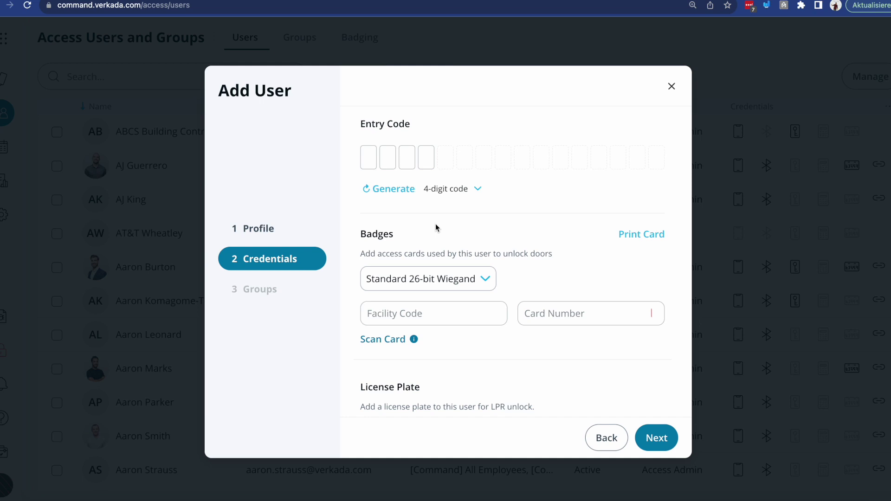
scroll(435, 225, down, 5)
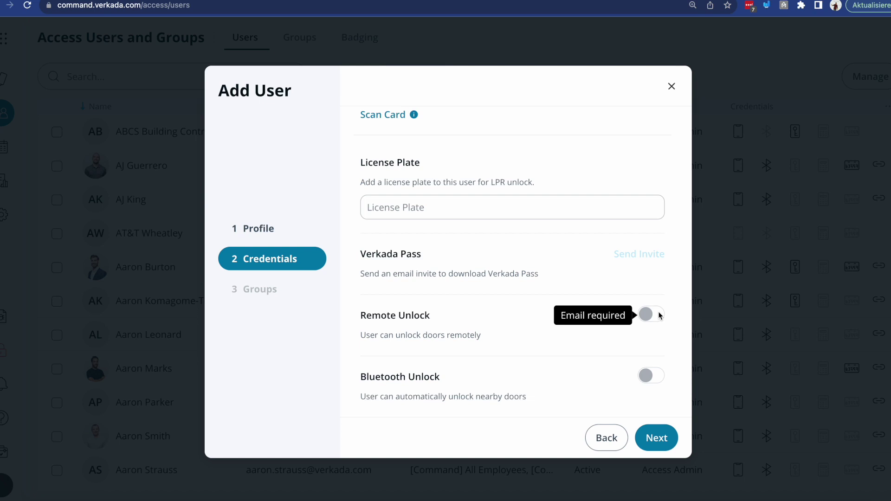
click(660, 440)
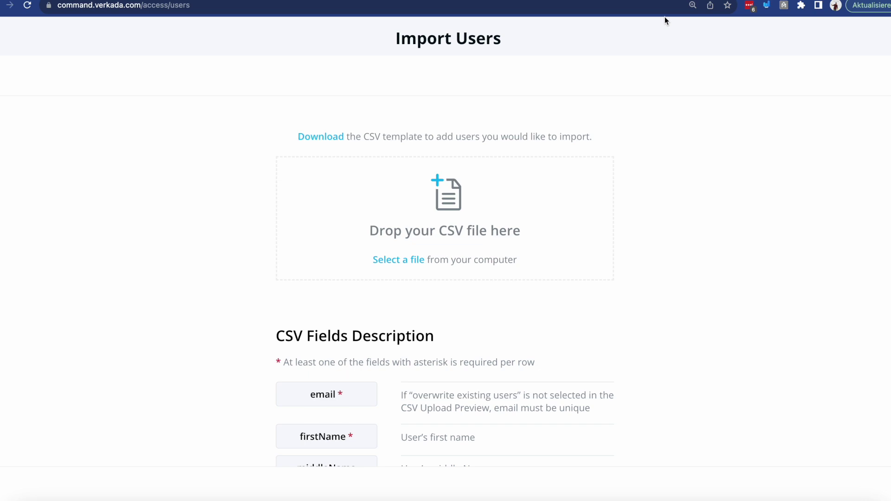
Browse the computer for the CSV user file to import
click(445, 204)
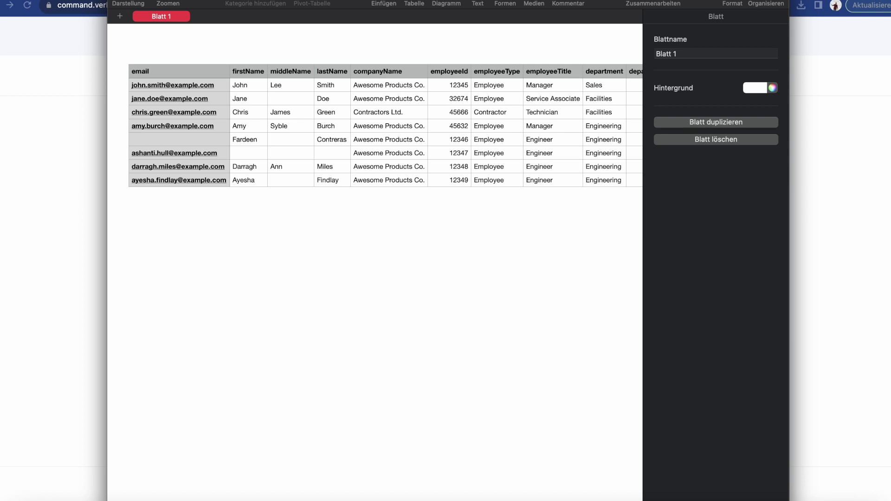
Leave the Numbers spreadsheet and return to the Import Users page
key(super+Tab)
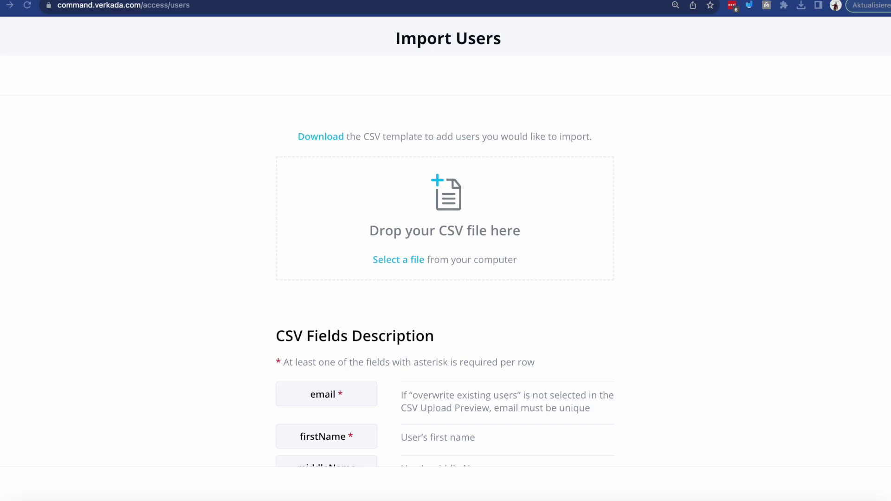
Close Import Users, check the Manage menu's Export Users option, and dismiss it
key(Escape)
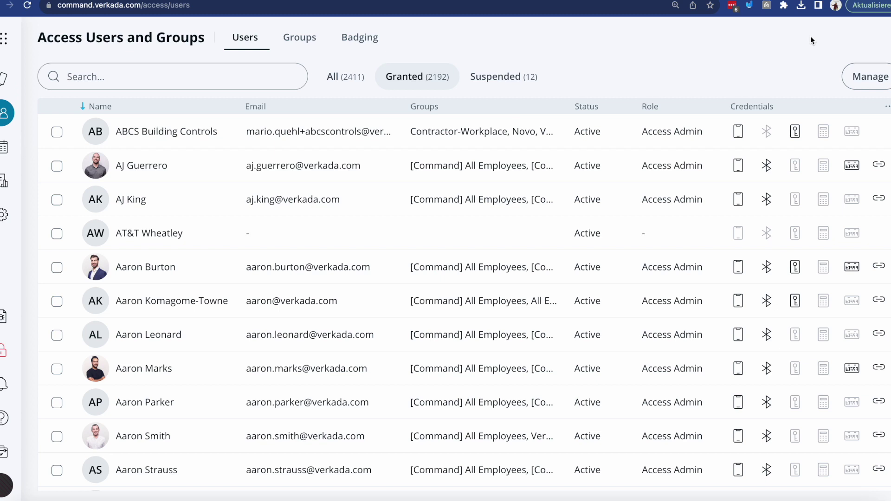
click(869, 78)
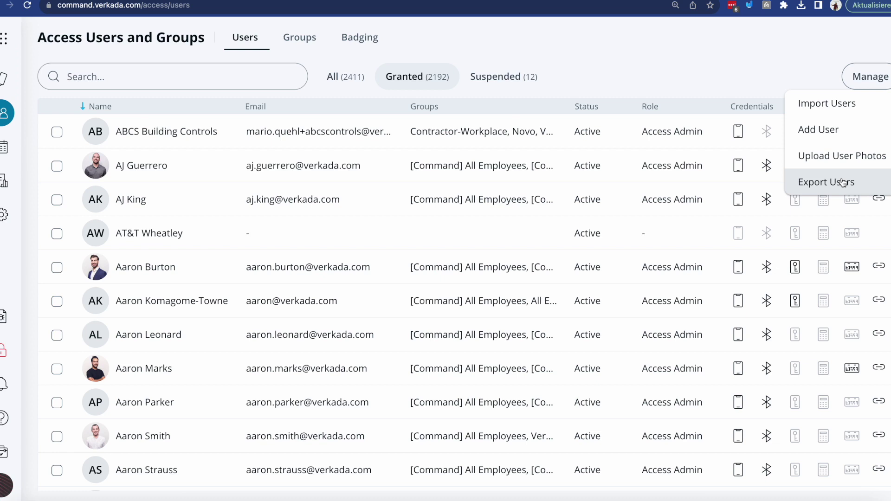
click(690, 70)
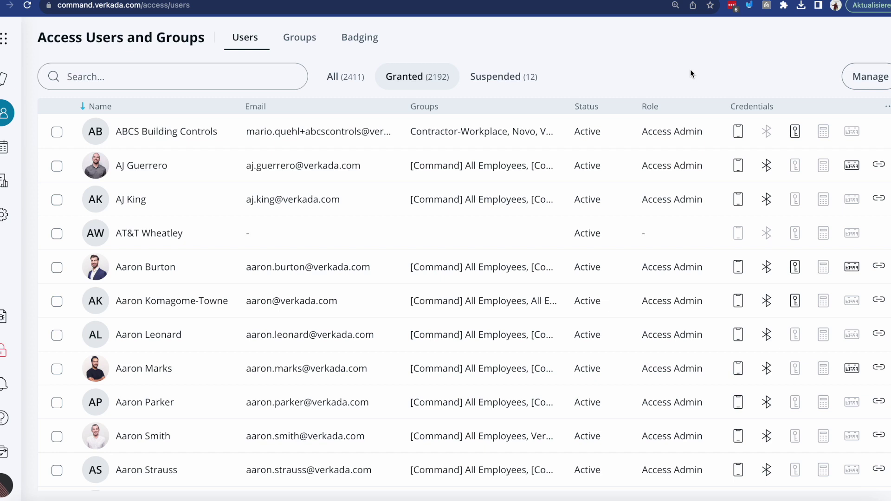
Tick the checkboxes of the first three users in the list
click(57, 132)
click(56, 166)
click(56, 200)
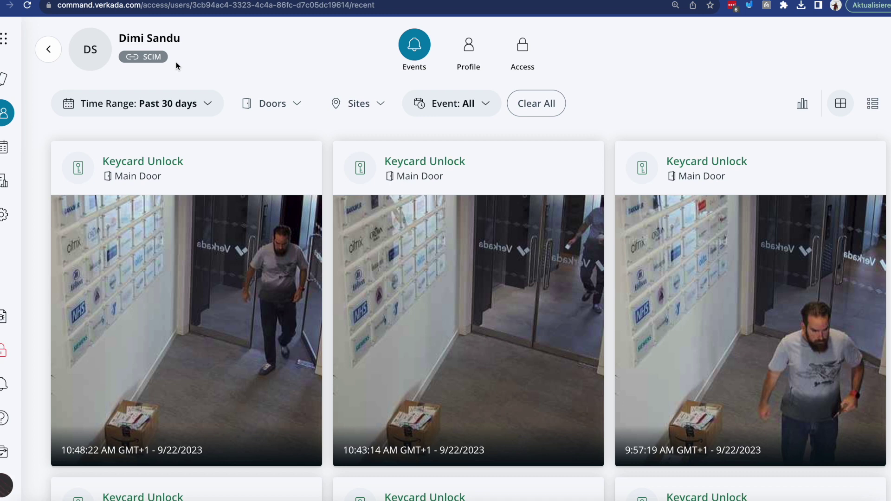
Return from the user's Events page to the list filtered by 'dimi'
click(46, 45)
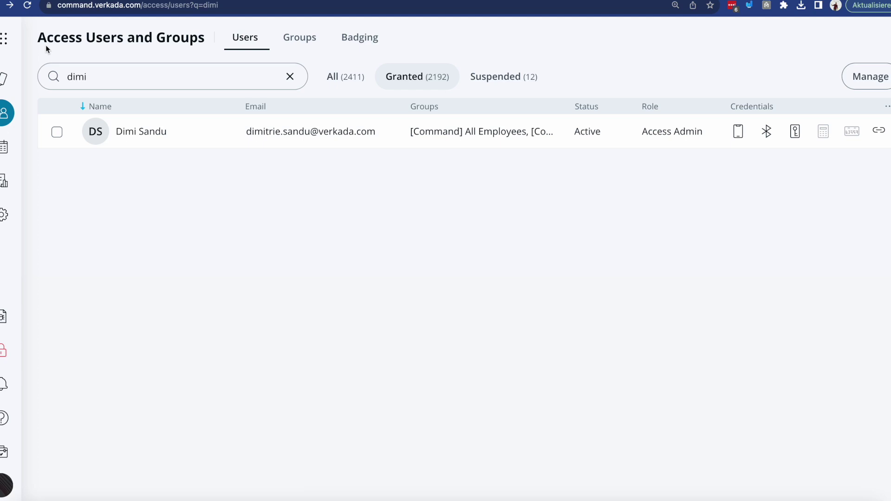
Clear the 'dimi' search filter and open the Manage options menu
double_click(87, 76)
key(BackSpace)
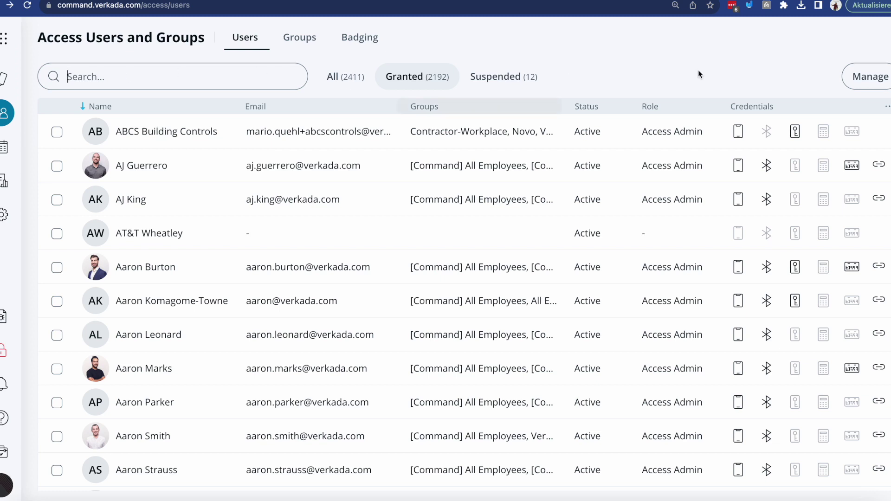
click(869, 80)
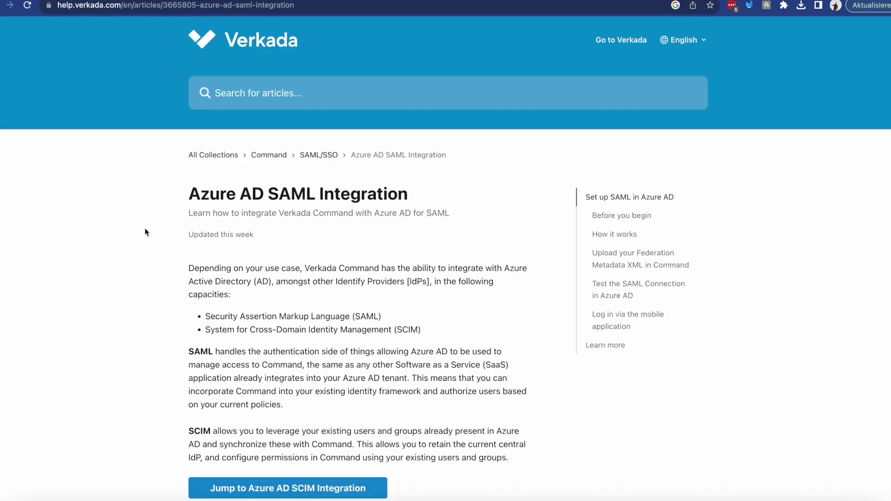
Scroll down the Azure AD SAML Integration article to its 'How it works' section
scroll(144, 228, down, 9)
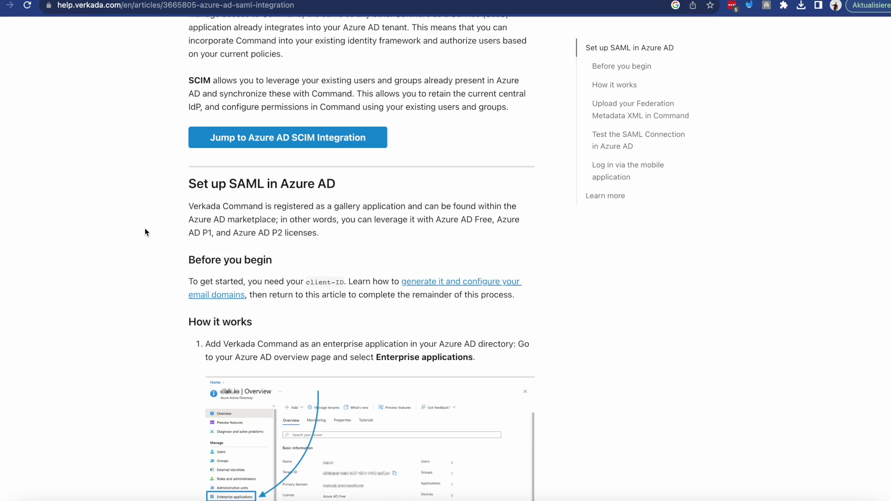
scroll(145, 228, down, 4)
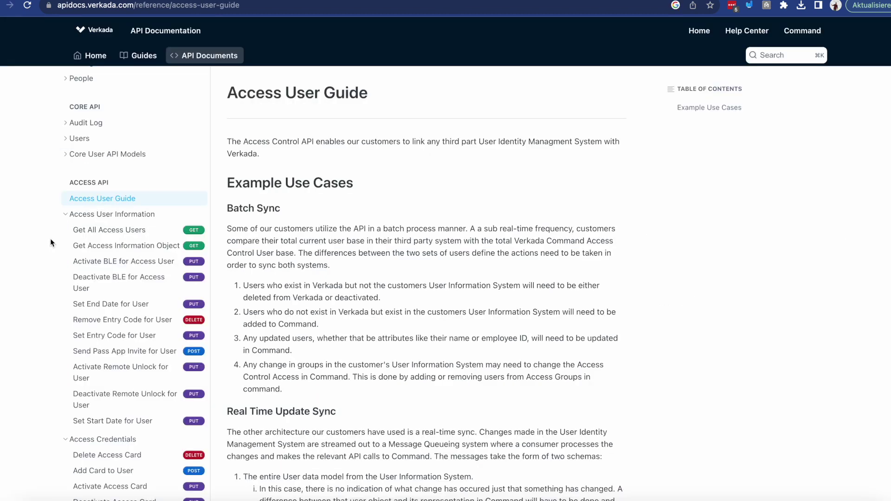
Scroll the Access User Guide down to the real-time sync section and its message schemas
scroll(50, 243, down, 2)
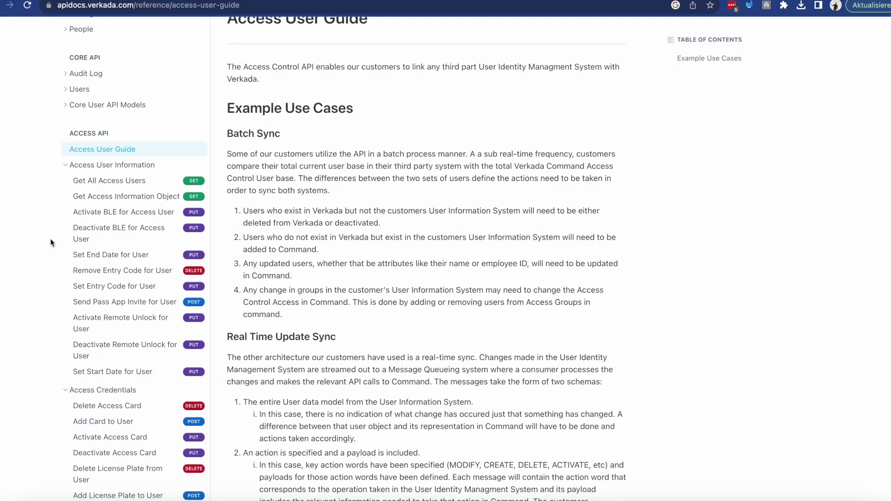
scroll(51, 243, down, 1)
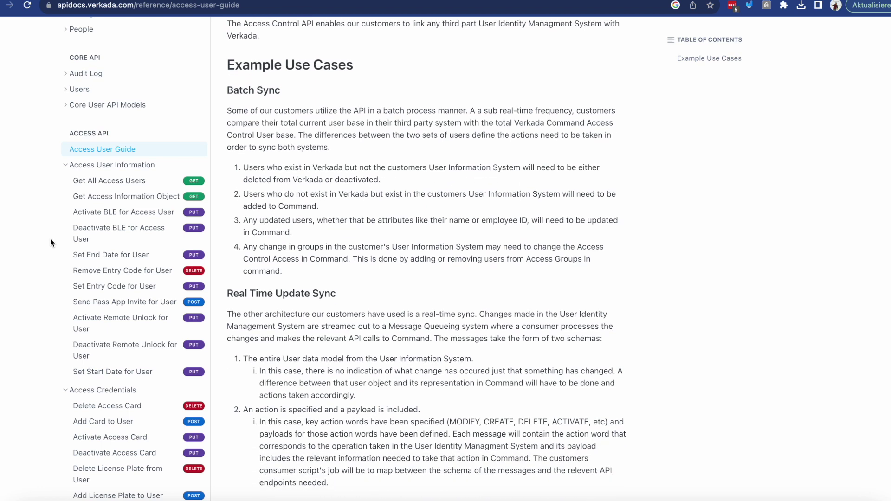